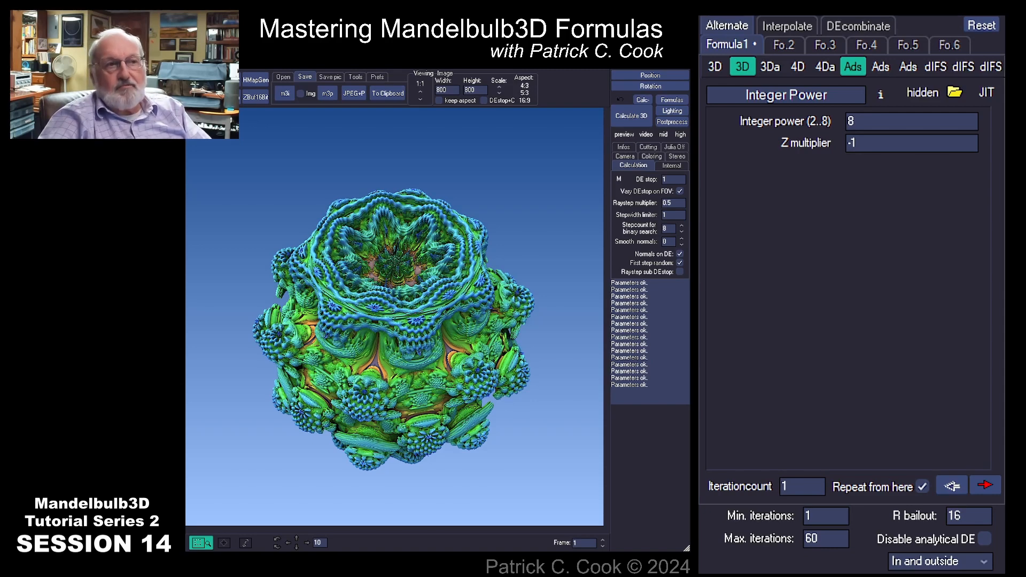
Step: Load the Beth432 formula into Formula1 in place of Integer Power and calculate its 3D render
{"action": "left_click_drag", "start_coordinate": [828, 95], "coordinate": [728, 95]}
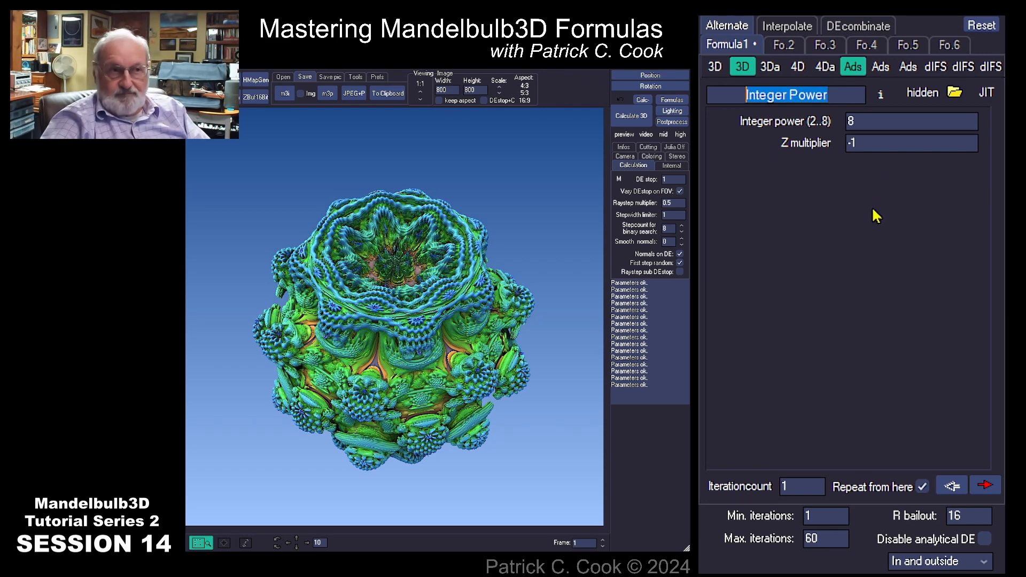
{"action": "left_click", "coordinate": [715, 69]}
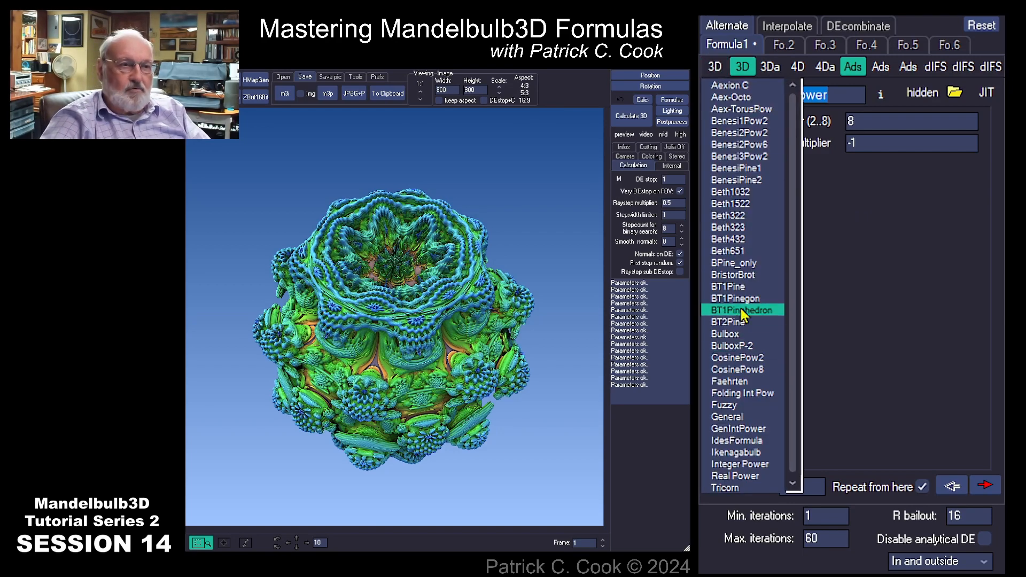
{"action": "left_click", "coordinate": [746, 240]}
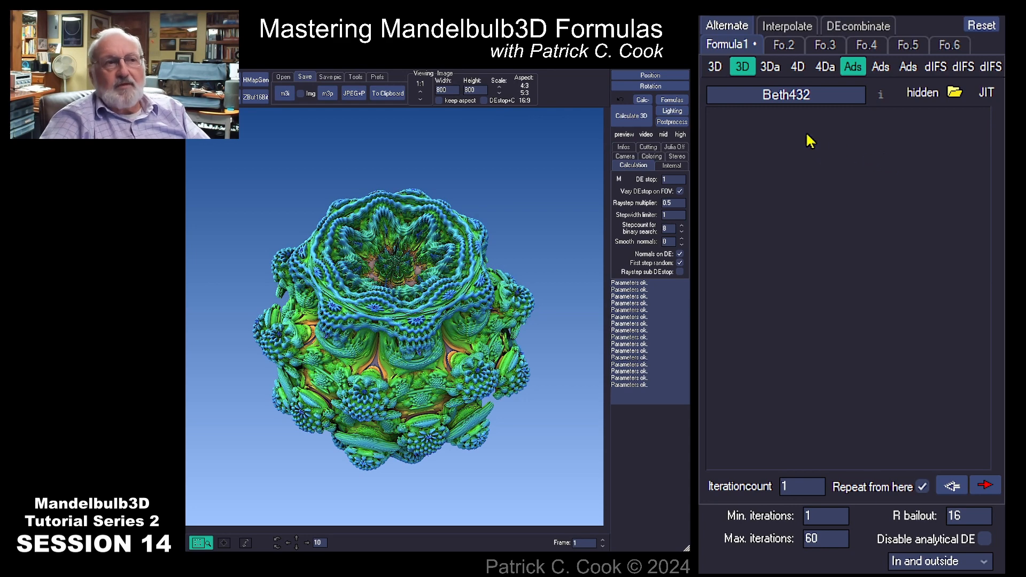
{"action": "left_click", "coordinate": [746, 74]}
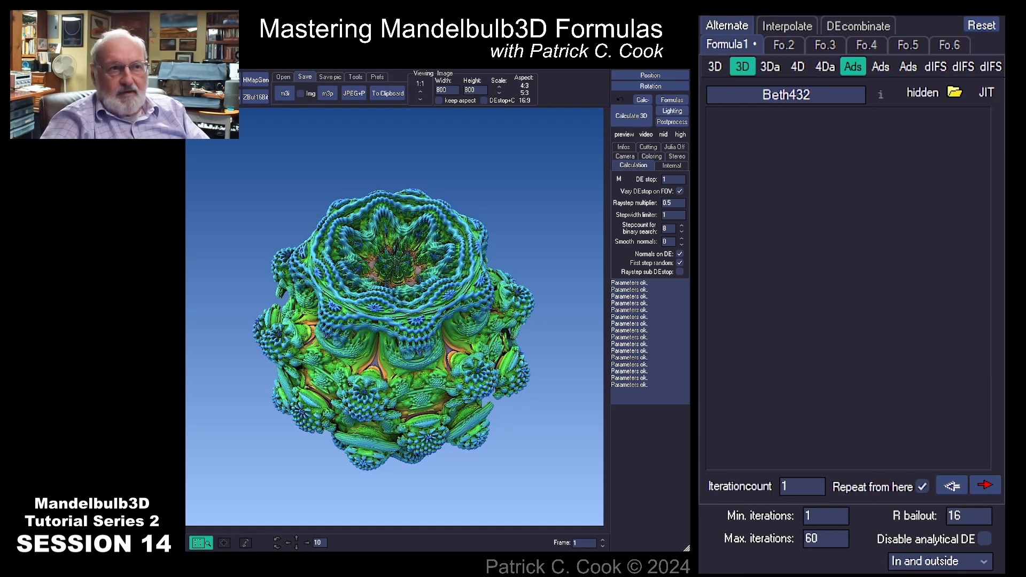
{"action": "left_click_drag", "start_coordinate": [811, 95], "coordinate": [719, 89]}
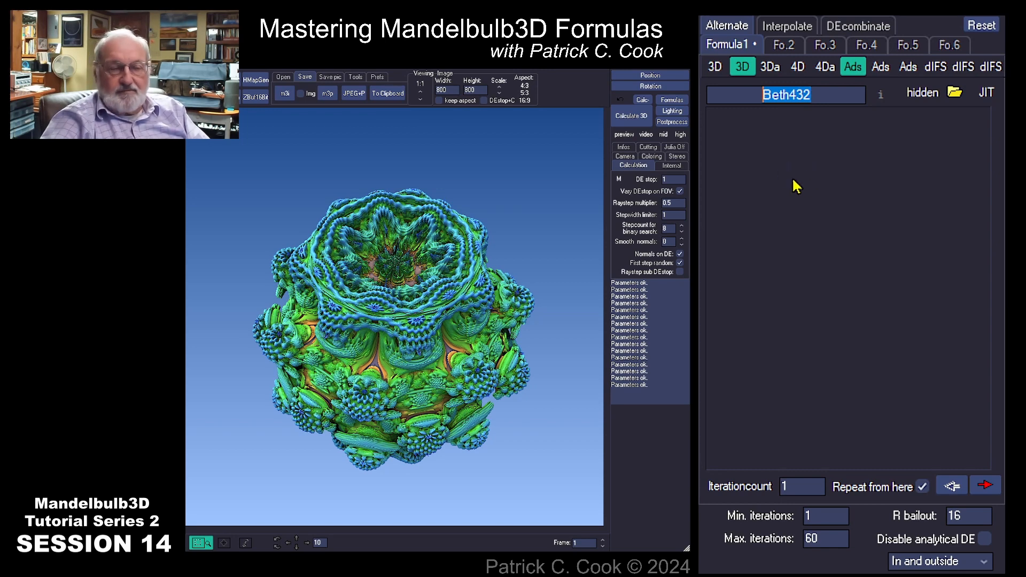
{"action": "left_click", "coordinate": [634, 116]}
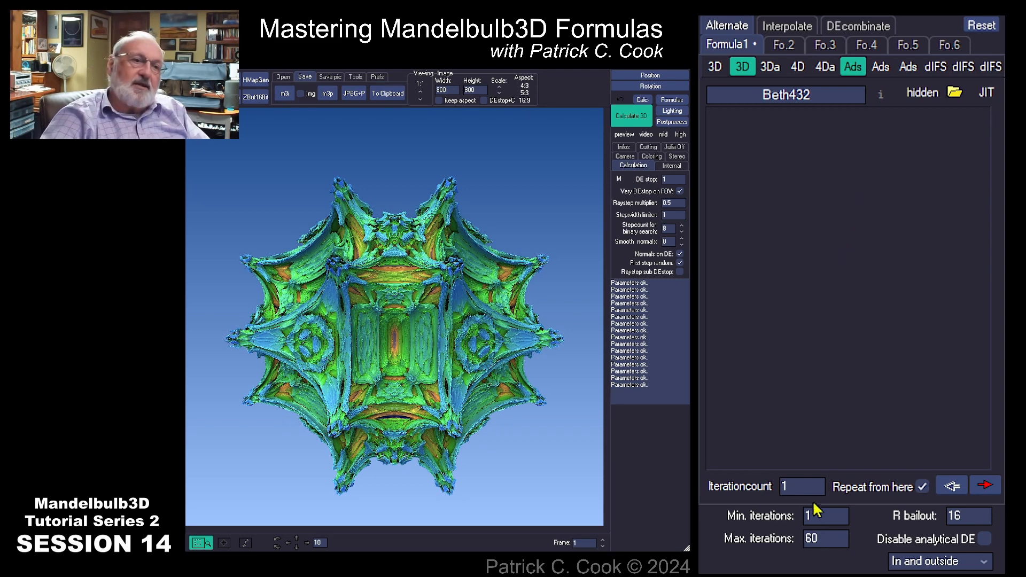
{"action": "left_click_drag", "start_coordinate": [803, 484], "coordinate": [777, 488]}
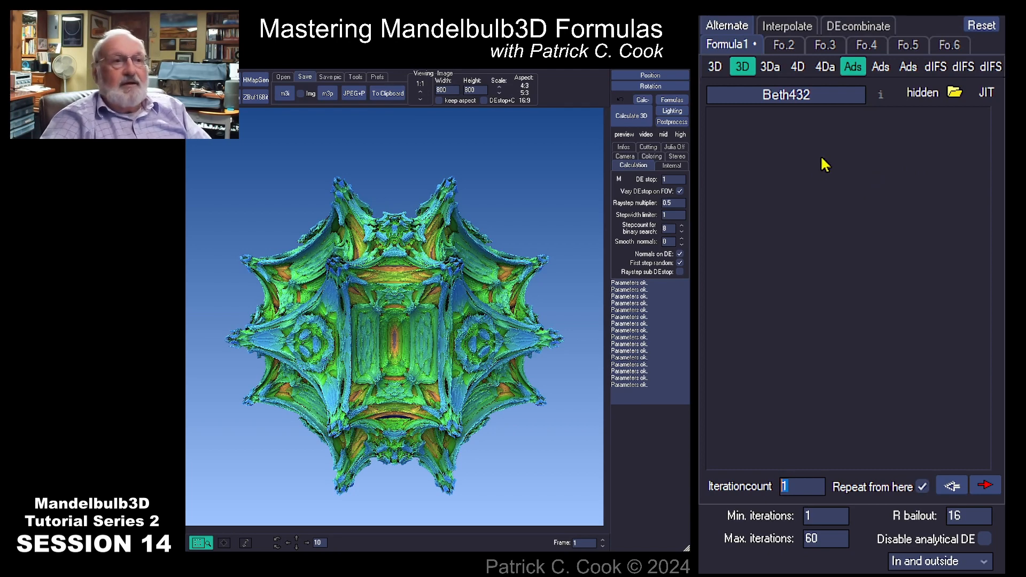
Step: Replace the Formula1 formula with Amazing Box and set its Scale to 5
{"action": "left_click", "coordinate": [778, 44]}
{"action": "left_click", "coordinate": [735, 44]}
{"action": "left_click", "coordinate": [776, 66]}
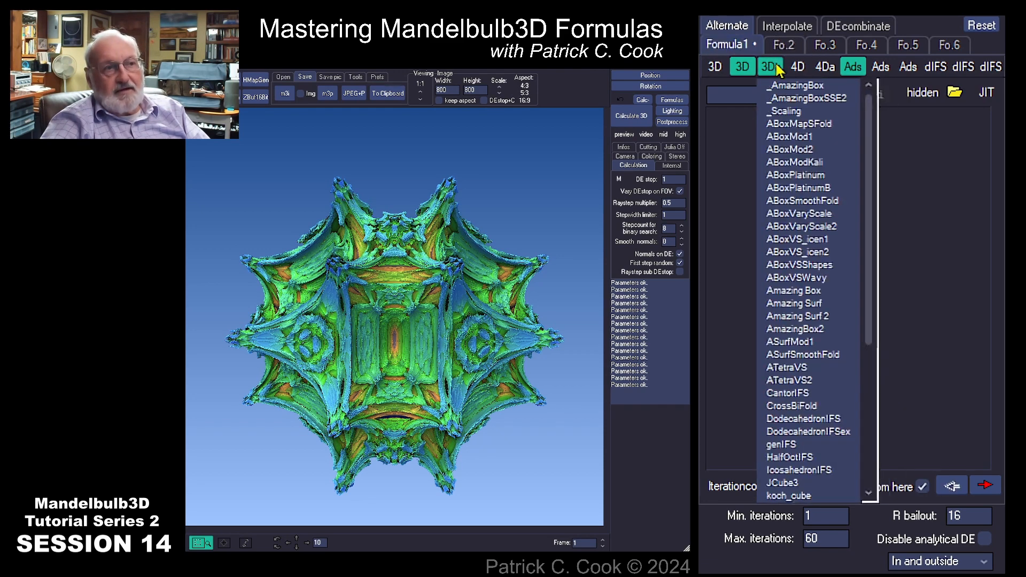
{"action": "left_click", "coordinate": [814, 292]}
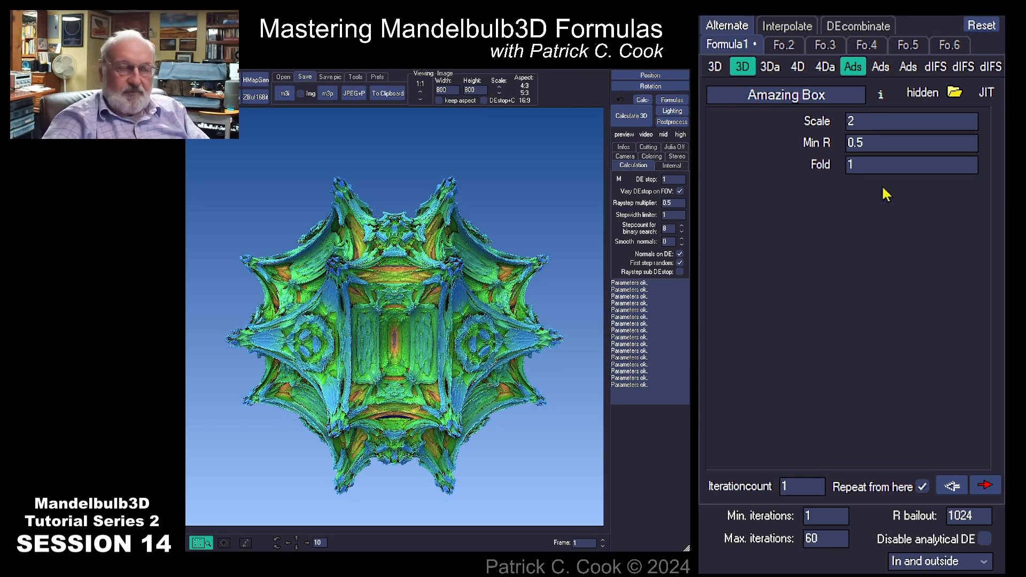
{"action": "double_click", "coordinate": [860, 121]}
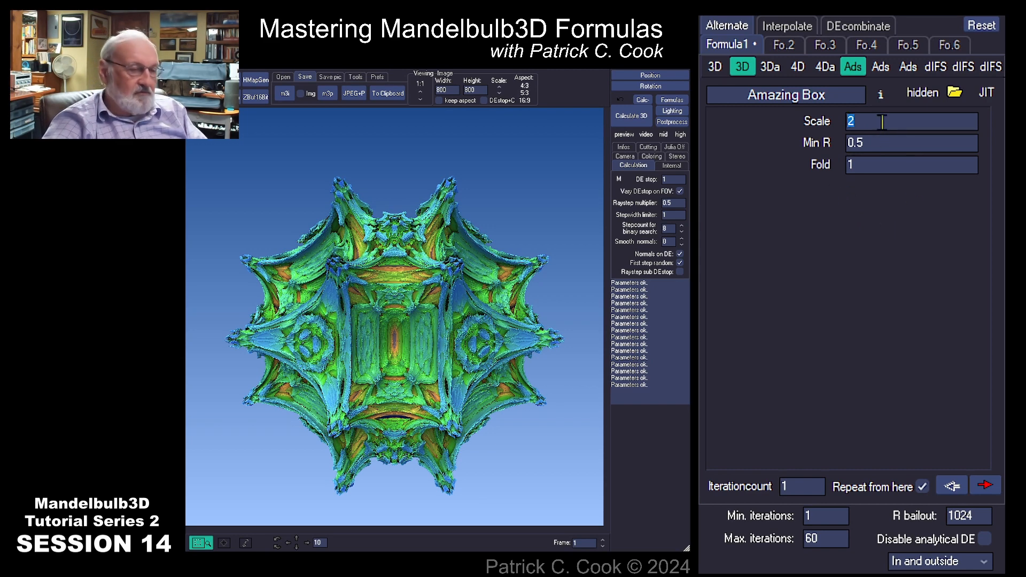
{"action": "type", "text": "5"}
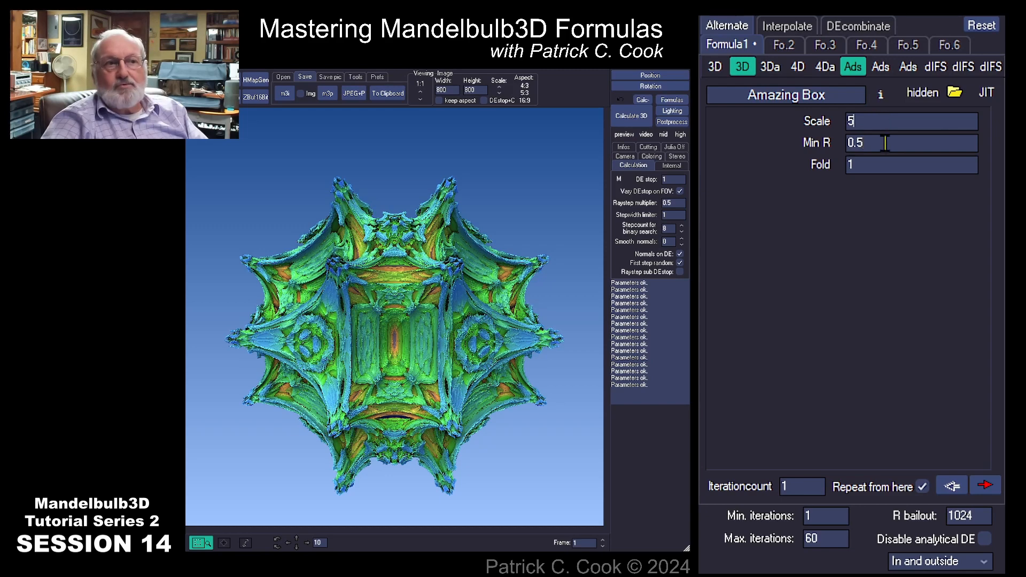
{"action": "left_click", "coordinate": [890, 164]}
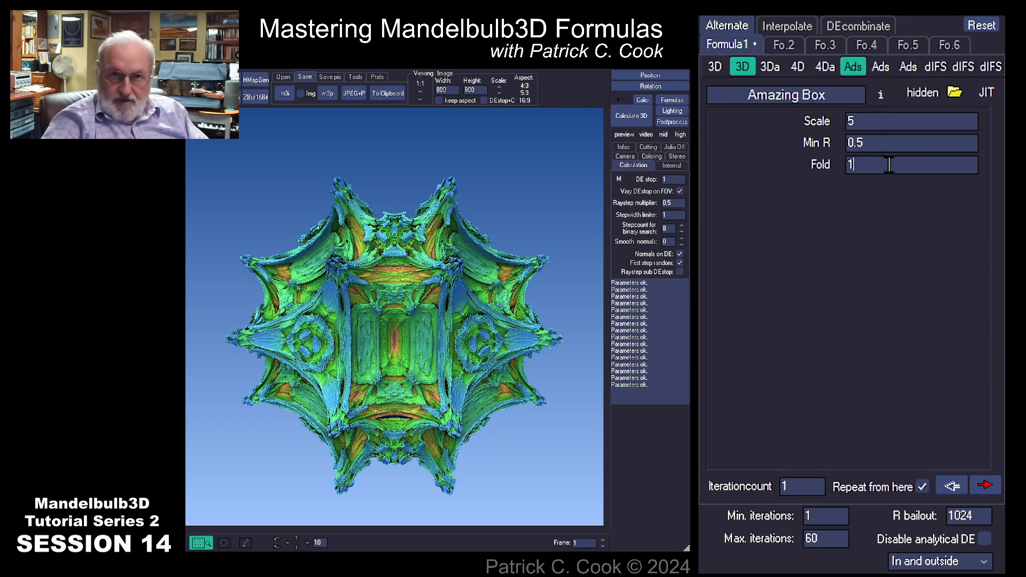
{"action": "left_click_drag", "start_coordinate": [860, 119], "coordinate": [848, 163]}
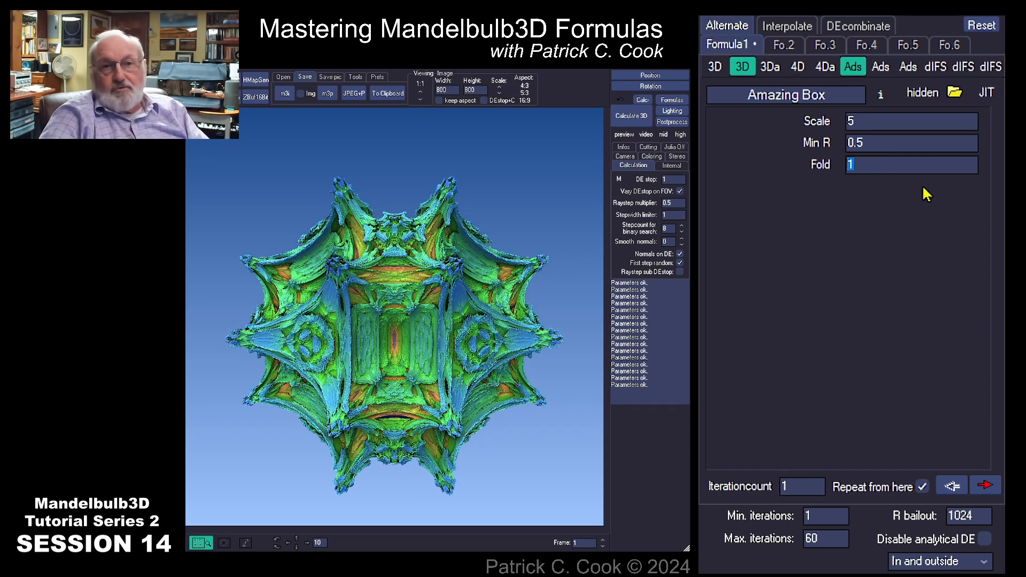
{"action": "left_click", "coordinate": [878, 121]}
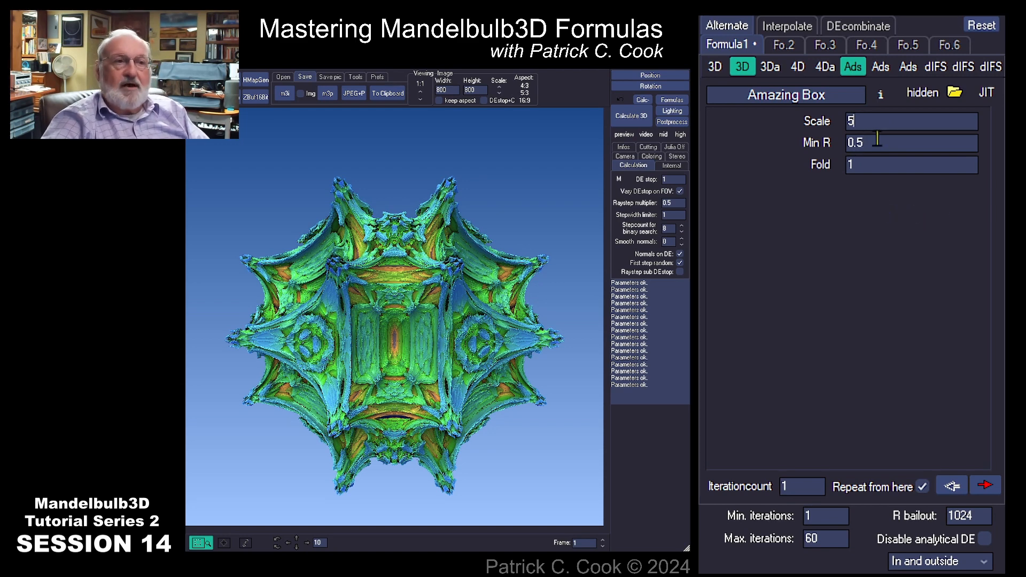
{"action": "left_click_drag", "start_coordinate": [877, 140], "coordinate": [840, 143]}
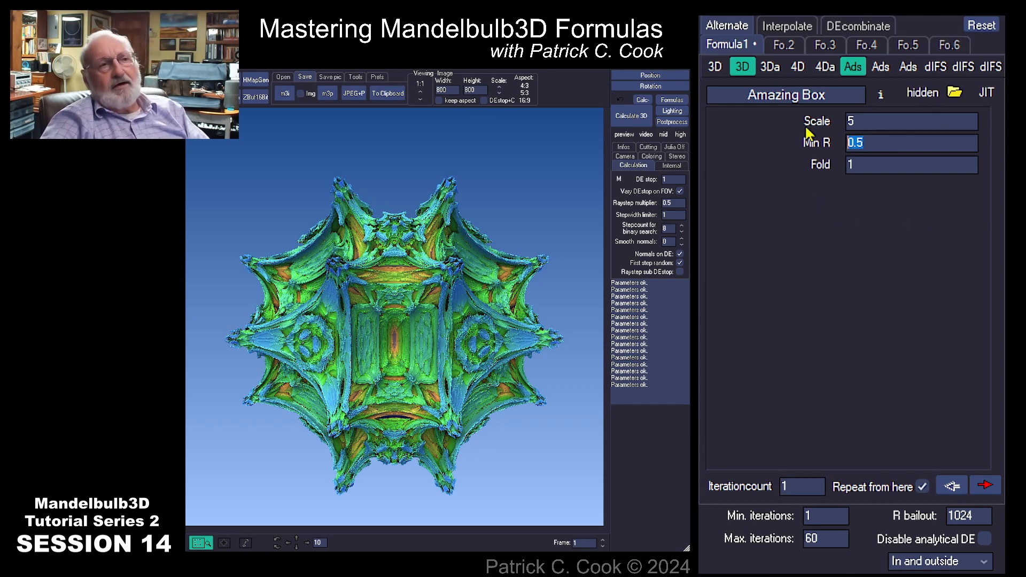
Step: Load the Bulbox formula into Formula1 and set its Box Scale to 99
{"action": "mouse_move", "coordinate": [745, 65]}
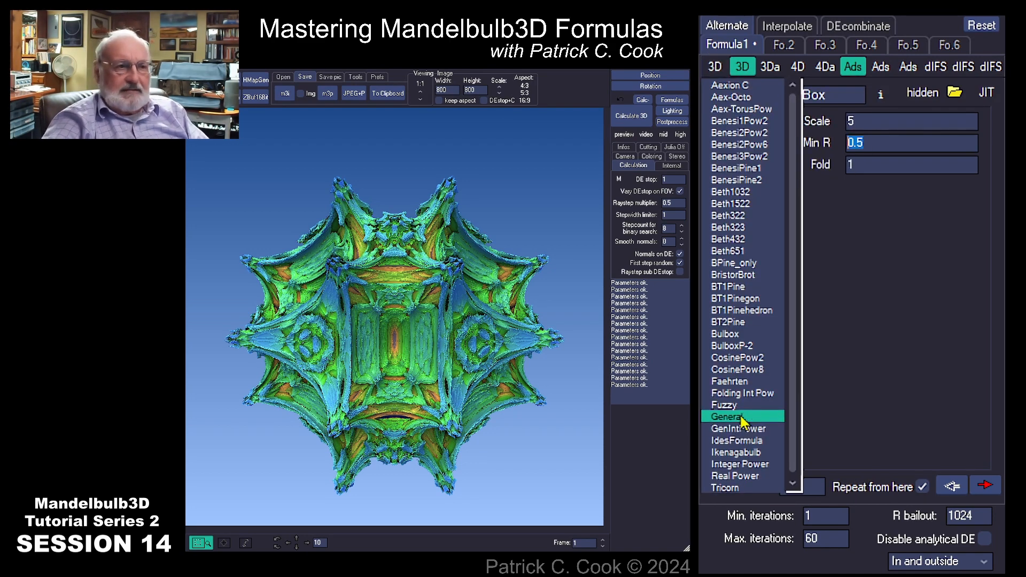
{"action": "left_click", "coordinate": [727, 335]}
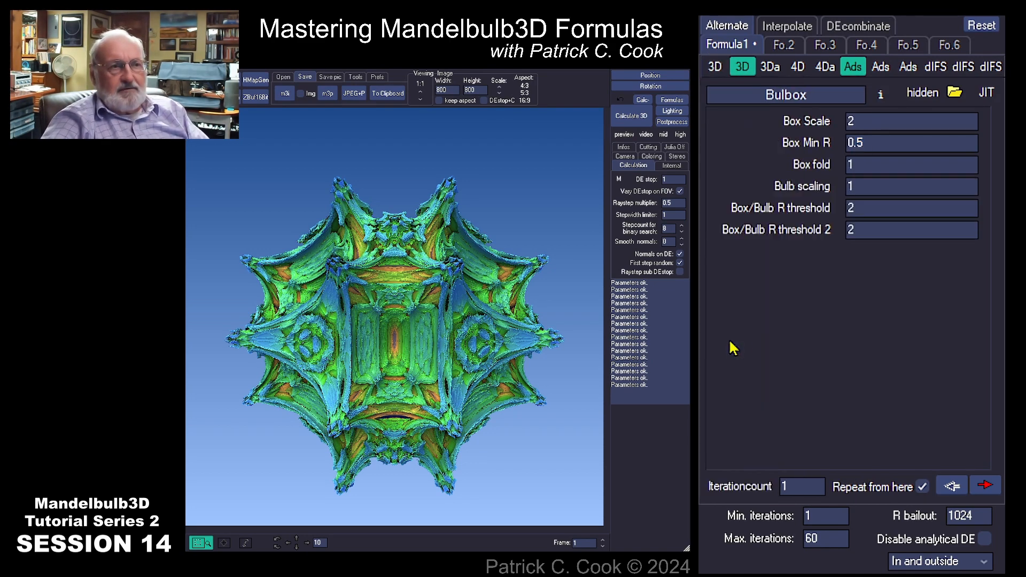
{"action": "mouse_move", "coordinate": [789, 71]}
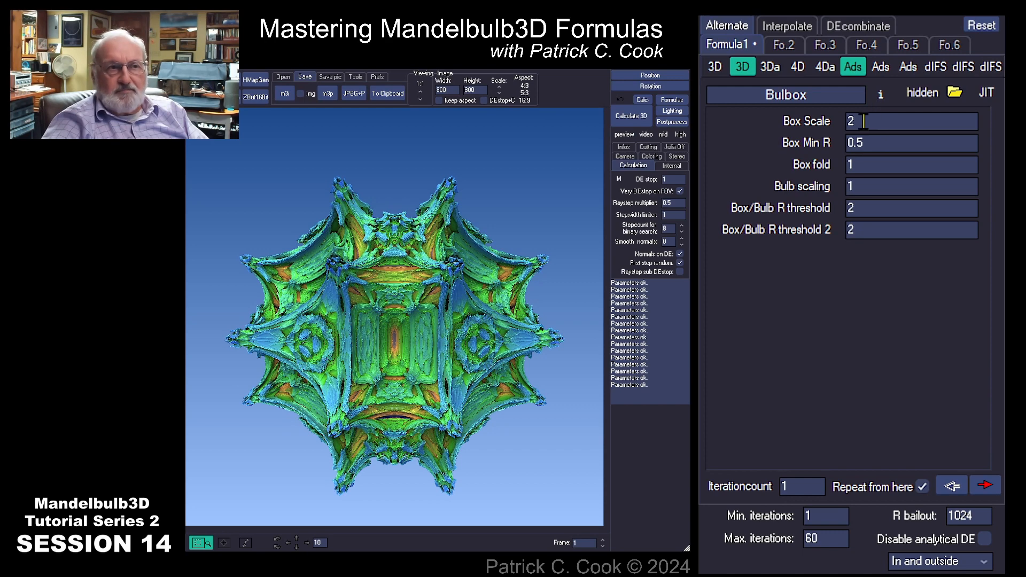
{"action": "double_click", "coordinate": [861, 121]}
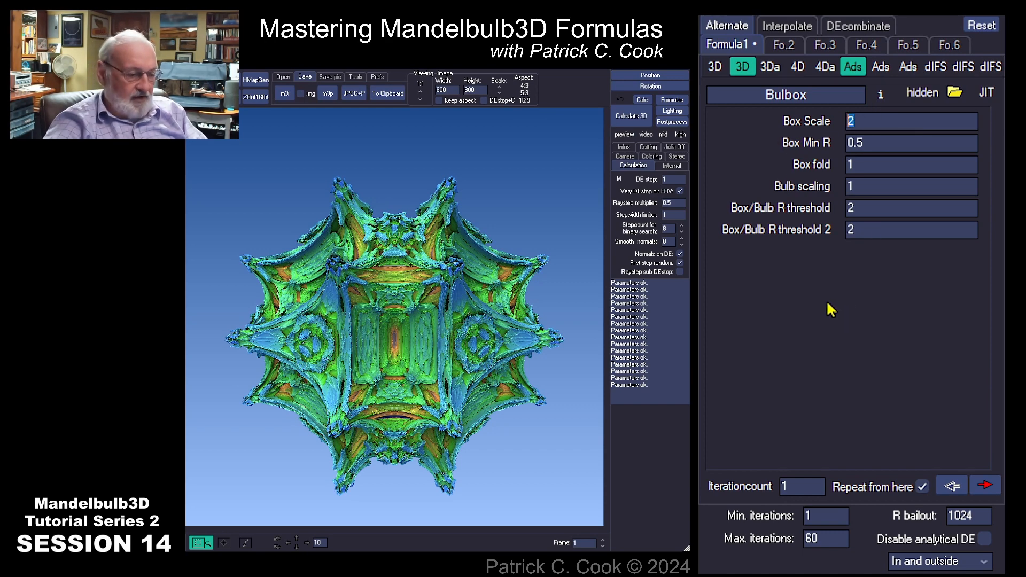
{"action": "type", "text": "99"}
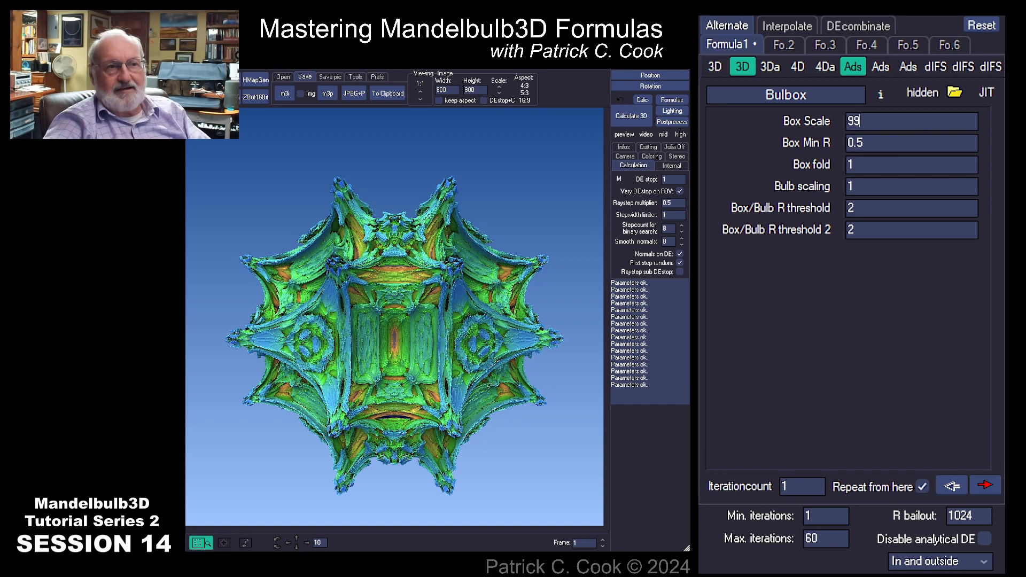
{"action": "left_click", "coordinate": [873, 142]}
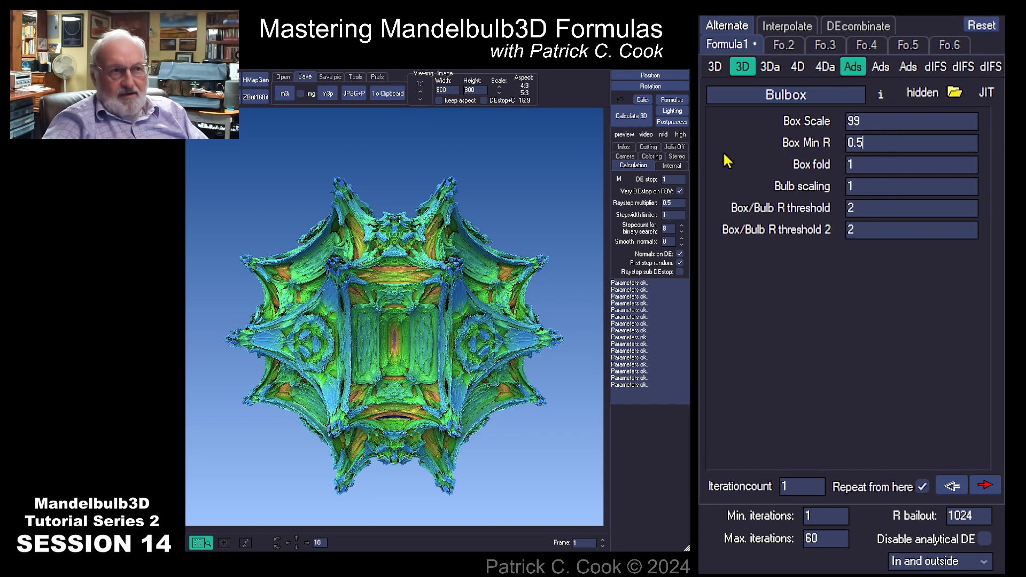
Step: Restore the default Bulbox parameters by loading the formula into Formula1 again
{"action": "left_click", "coordinate": [743, 67]}
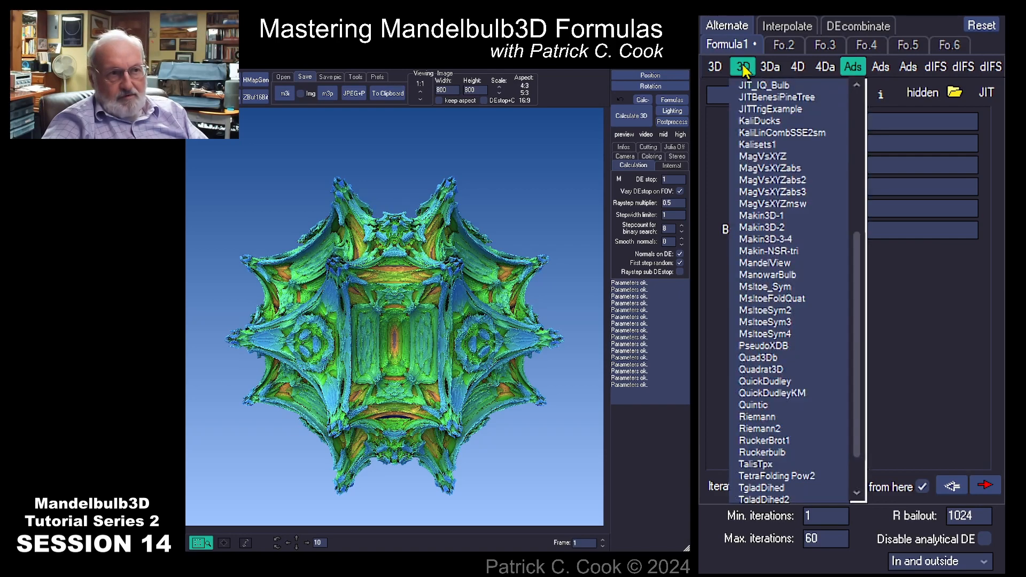
{"action": "mouse_move", "coordinate": [713, 68]}
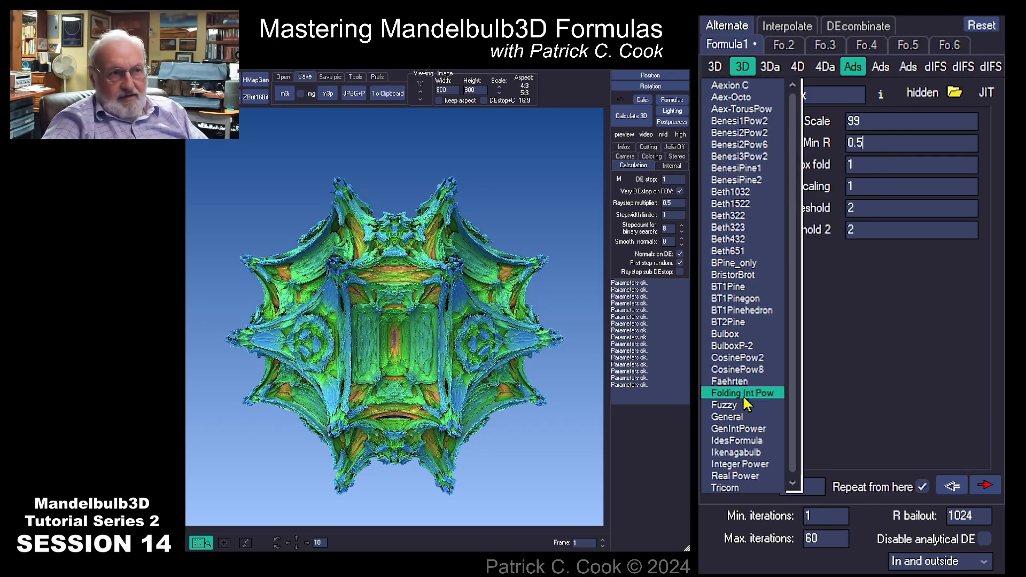
{"action": "left_click", "coordinate": [744, 336]}
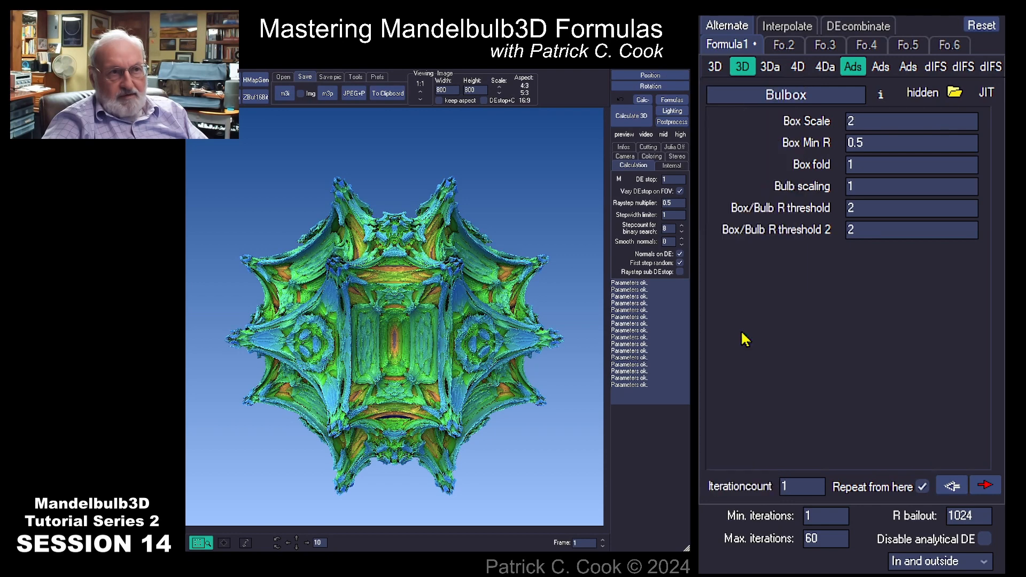
{"action": "double_click", "coordinate": [860, 120]}
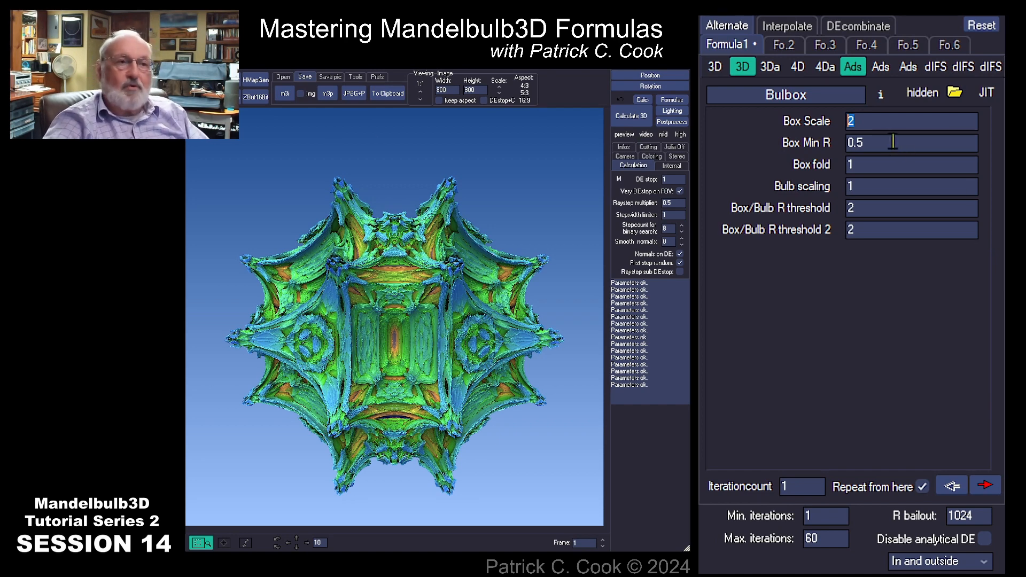
{"action": "left_click", "coordinate": [882, 165]}
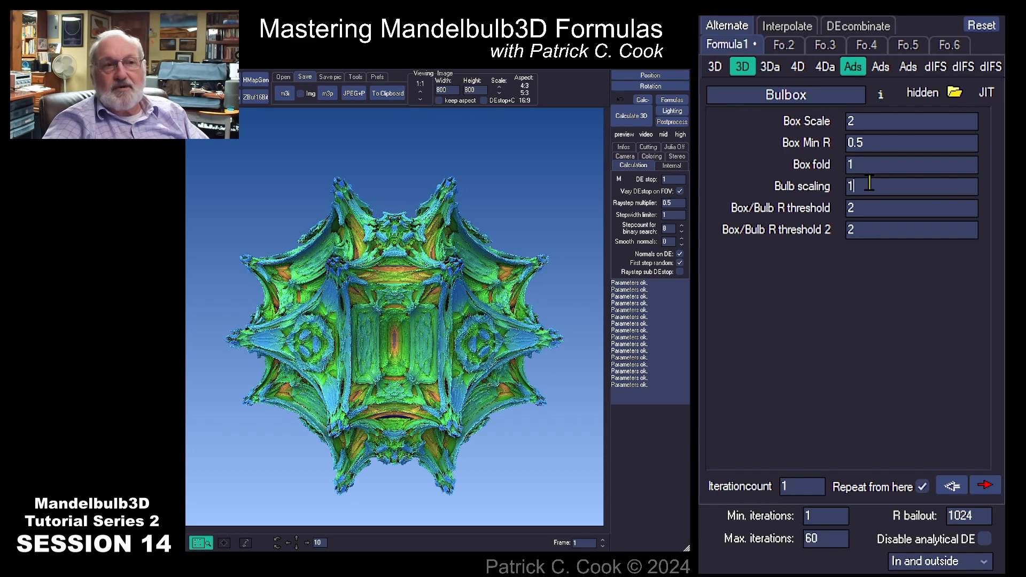
{"action": "left_click", "coordinate": [850, 208]}
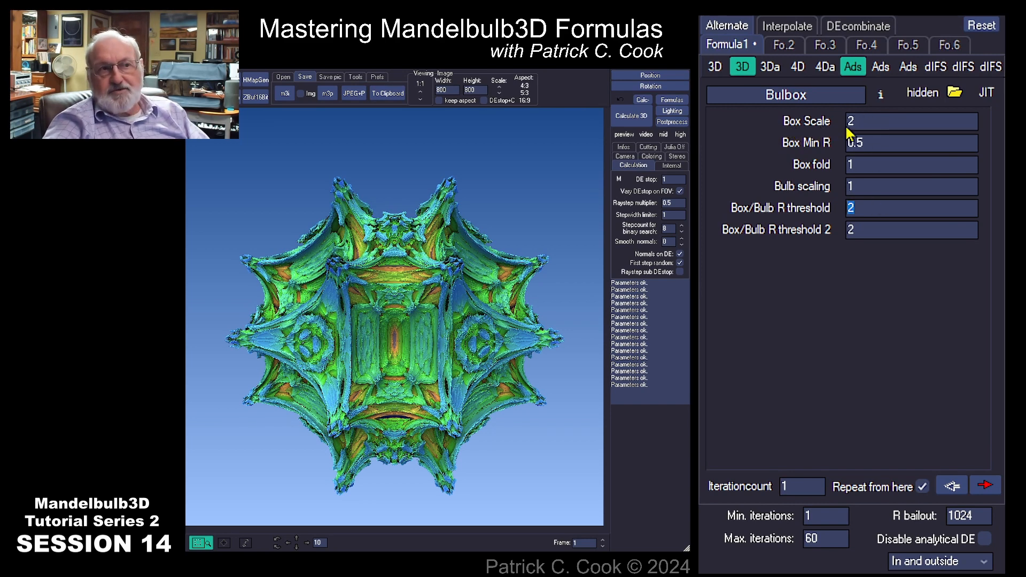
Step: Reload Bulbox in Formula1 and calculate the 3D render with its default parameters
{"action": "double_click", "coordinate": [727, 92]}
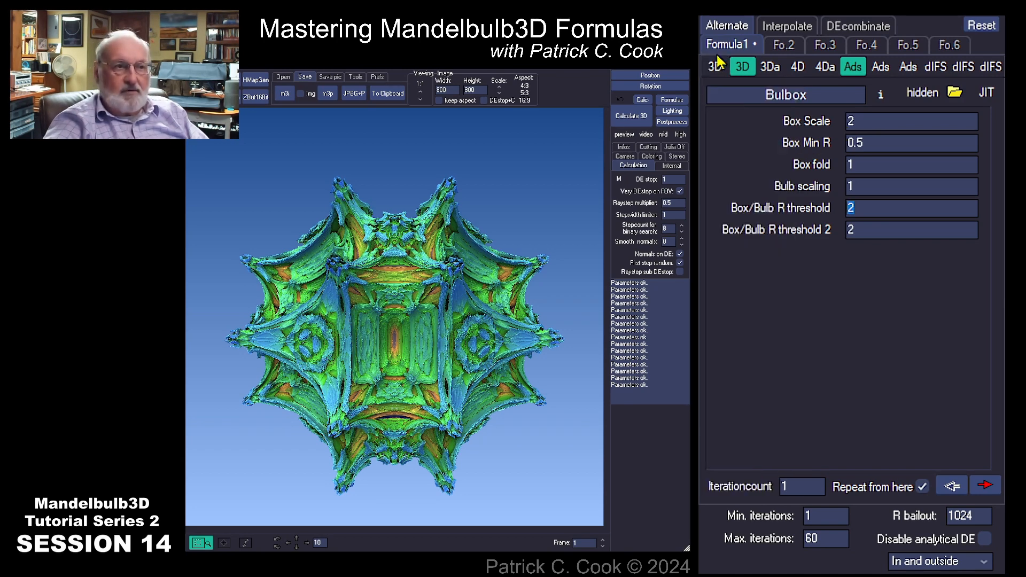
{"action": "left_click", "coordinate": [723, 95]}
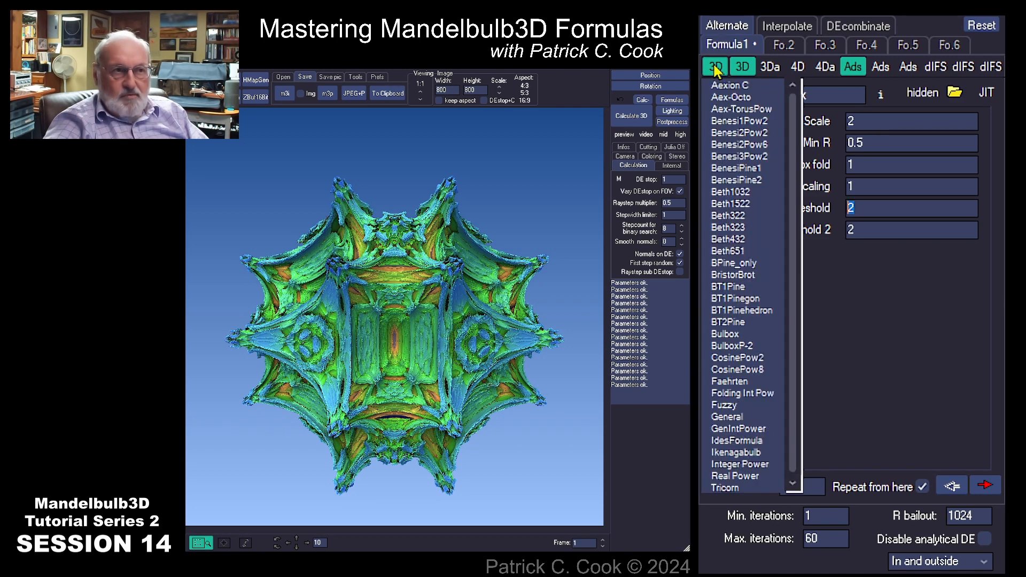
{"action": "left_click", "coordinate": [728, 334]}
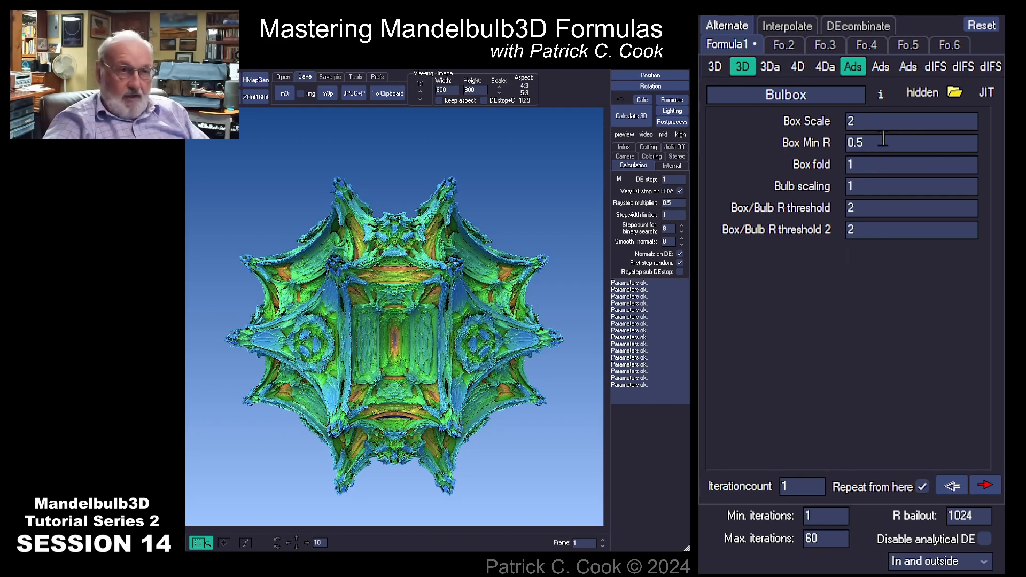
{"action": "left_click", "coordinate": [632, 118]}
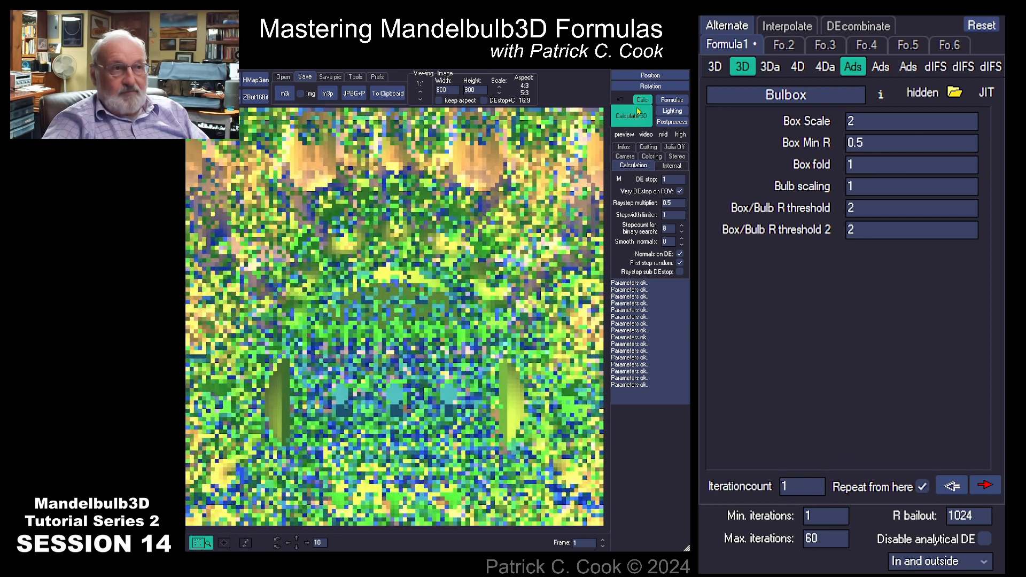
{"action": "left_click", "coordinate": [636, 113]}
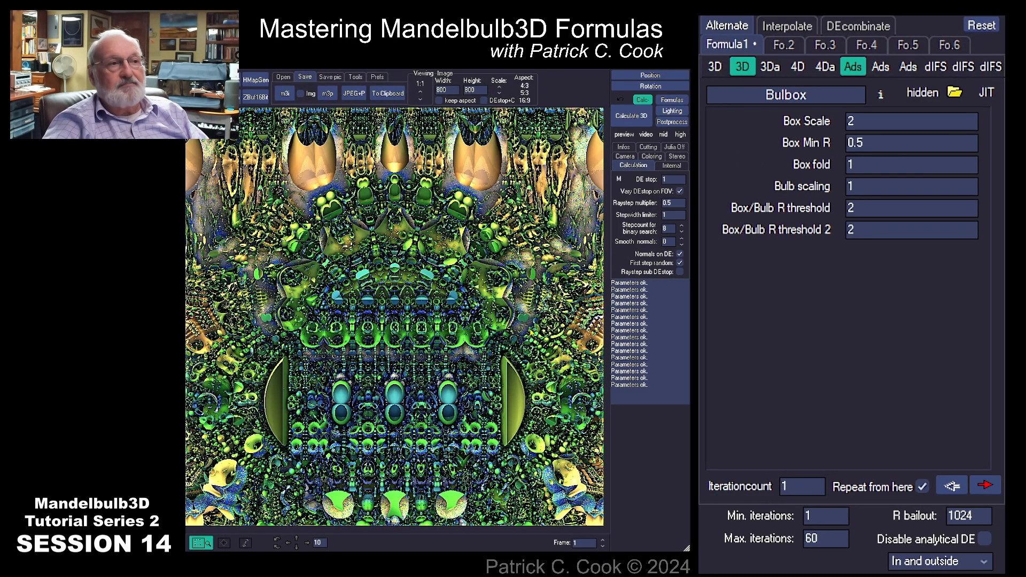
Step: Set the Bulbox formula's Box Scale to 45454
{"action": "double_click", "coordinate": [858, 122]}
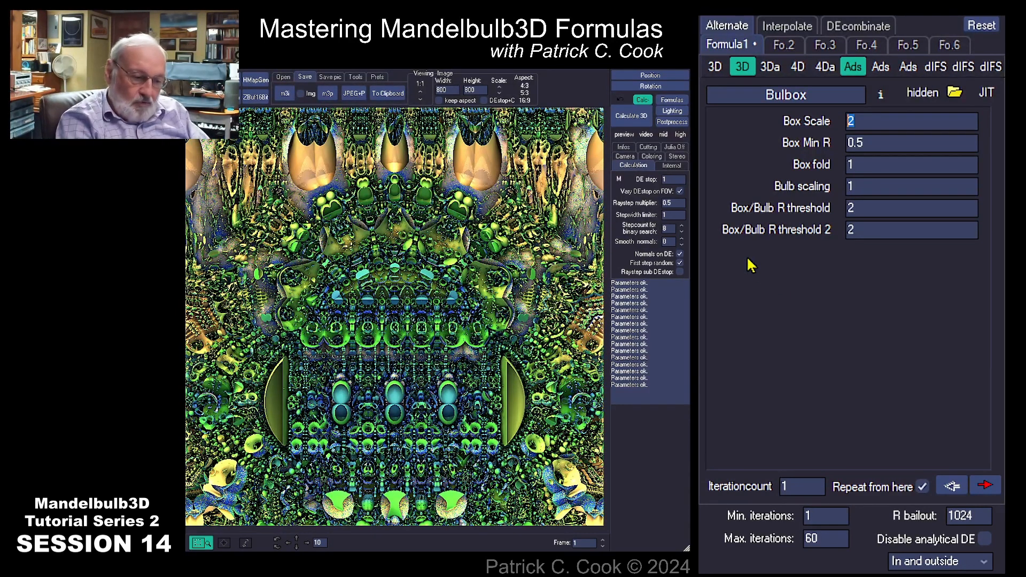
{"action": "type", "text": "0"}
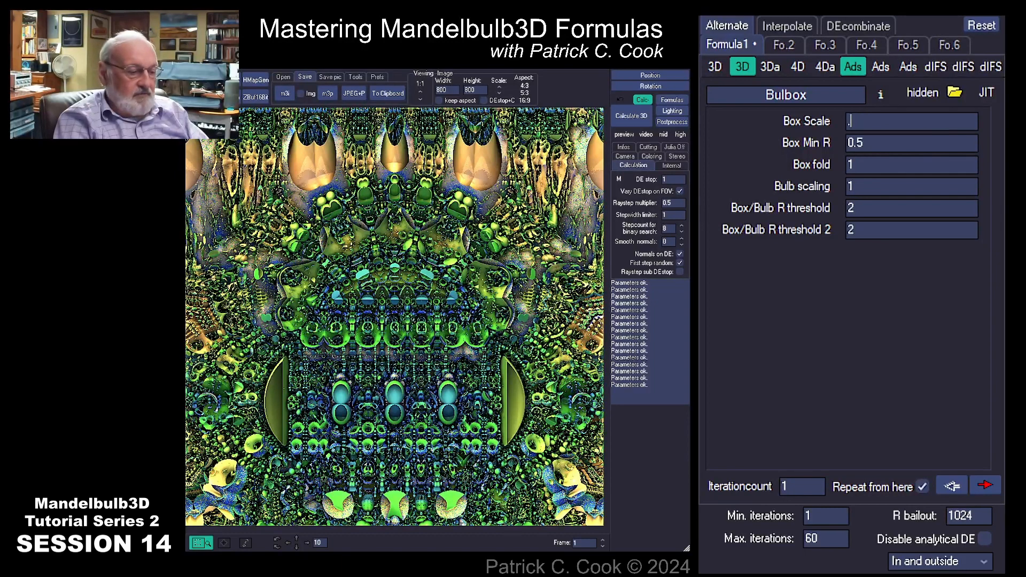
{"action": "type", "text": "45454"}
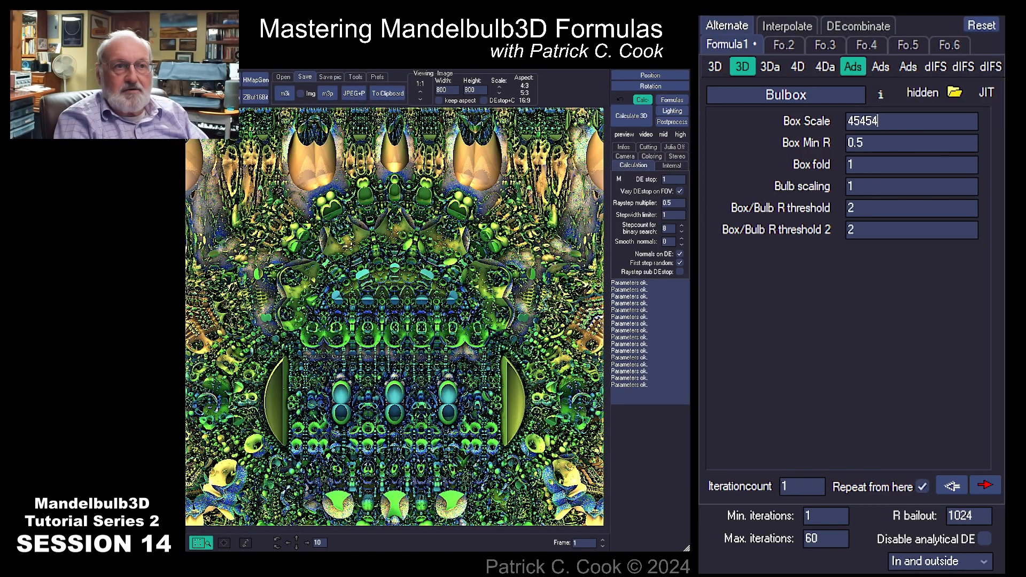
Step: Replace the Bulbox formula's Box Scale with the decimal value .95959959966433
{"action": "key", "text": "BackSpace"}
{"action": "key", "text": "BackSpace"}
{"action": "key", "text": "BackSpace"}
{"action": "key", "text": "BackSpace"}
{"action": "type", "text": "."}
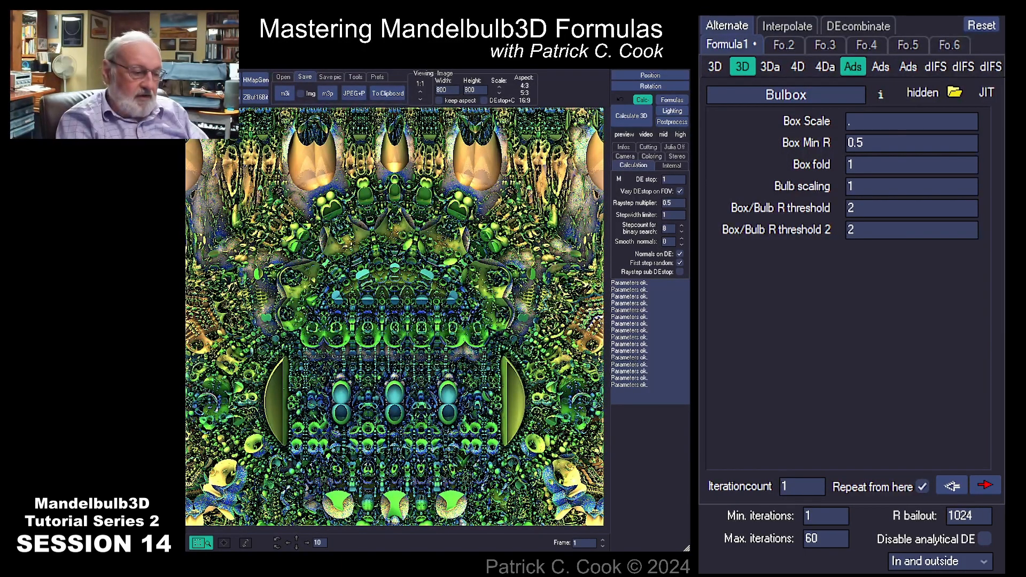
{"action": "type", "text": "95959959966433"}
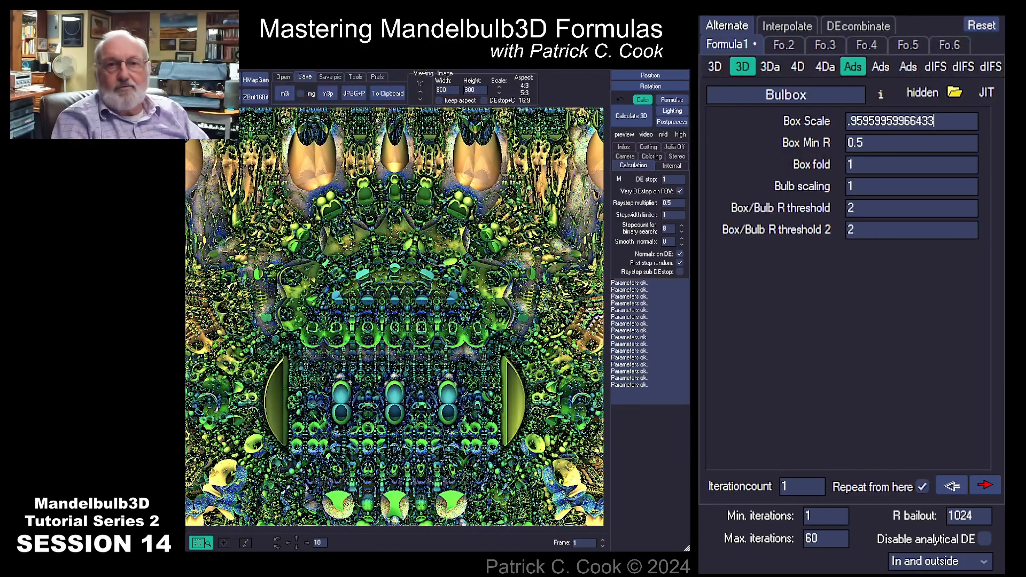
Step: Clear the long decimal from the Bulbox formula and set its Box Scale to 2
{"action": "key", "text": "BackSpace"}
{"action": "key", "text": "BackSpace"}
{"action": "key", "text": "BackSpace"}
{"action": "key", "text": "BackSpace"}
{"action": "key", "text": "BackSpace"}
{"action": "key", "text": "BackSpace"}
{"action": "key", "text": "BackSpace"}
{"action": "key", "text": "BackSpace"}
{"action": "key", "text": "BackSpace"}
{"action": "key", "text": "BackSpace"}
{"action": "key", "text": "BackSpace"}
{"action": "key", "text": "BackSpace"}
{"action": "key", "text": "BackSpace"}
{"action": "key", "text": "BackSpace"}
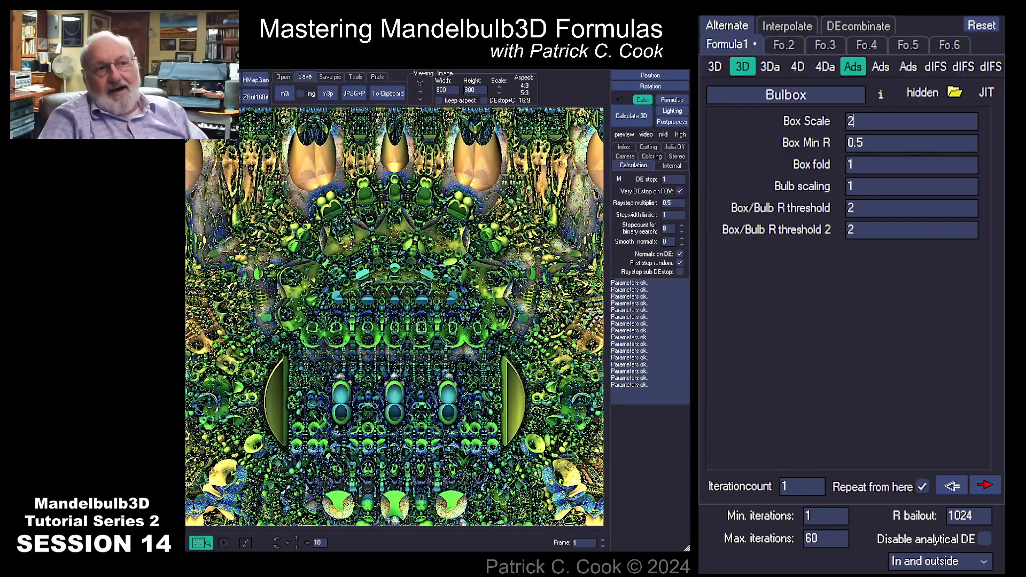
{"action": "left_click", "coordinate": [908, 142]}
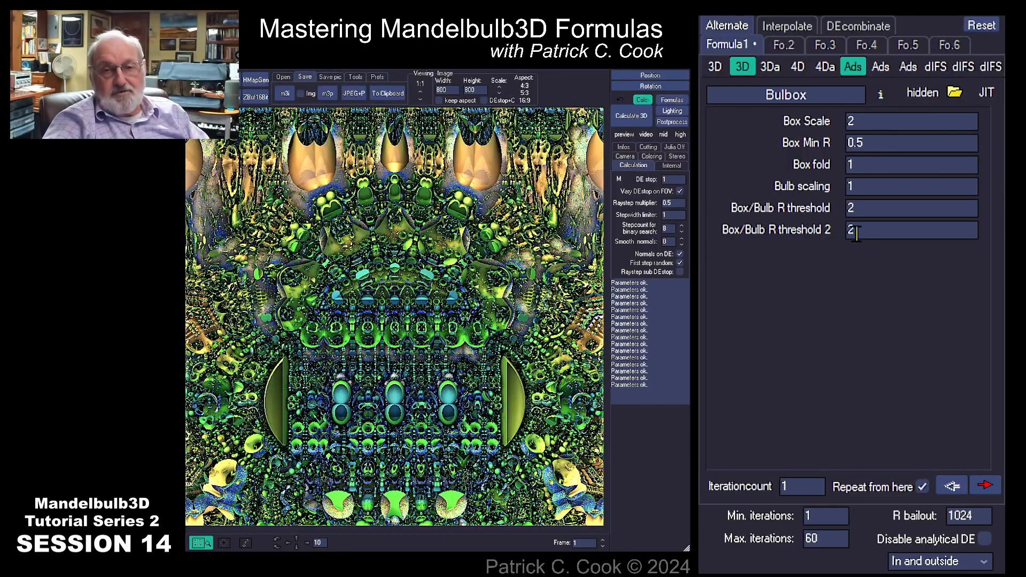
Step: Try a 3D render of Bulbox with Box Scale set to 1, stopping the calculation partway
{"action": "double_click", "coordinate": [850, 120]}
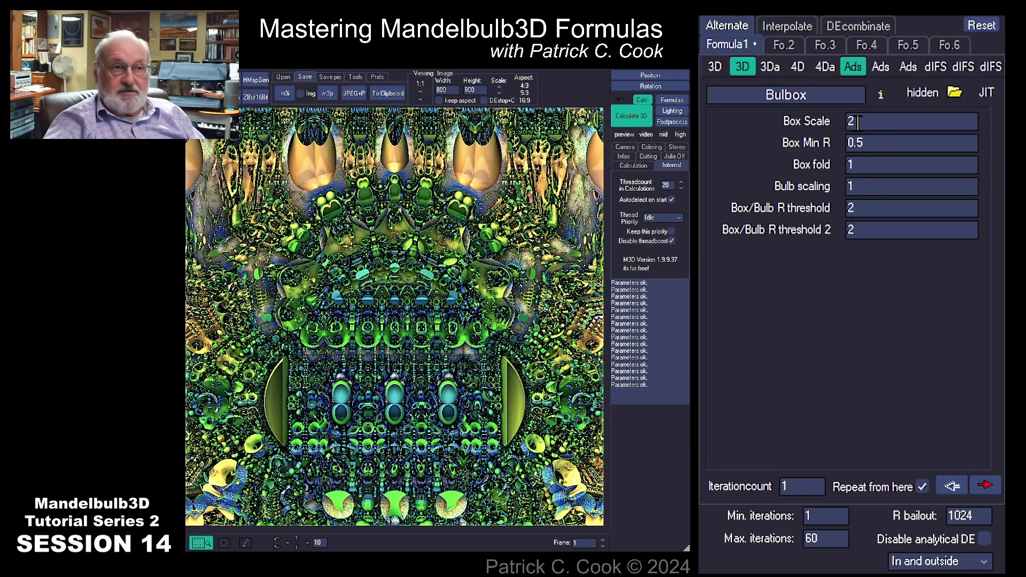
{"action": "left_click_drag", "start_coordinate": [858, 122], "coordinate": [837, 123]}
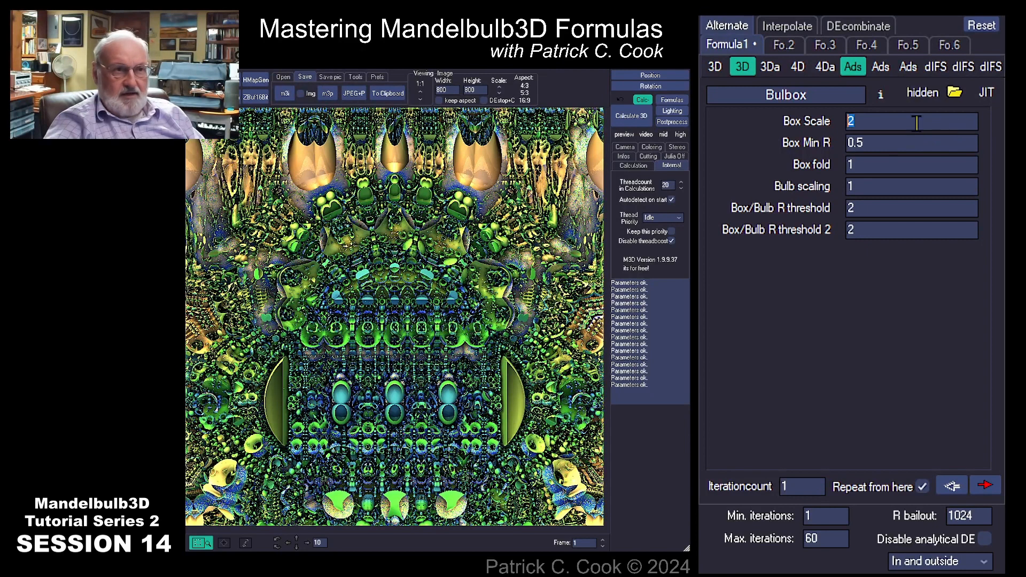
{"action": "type", "text": "1"}
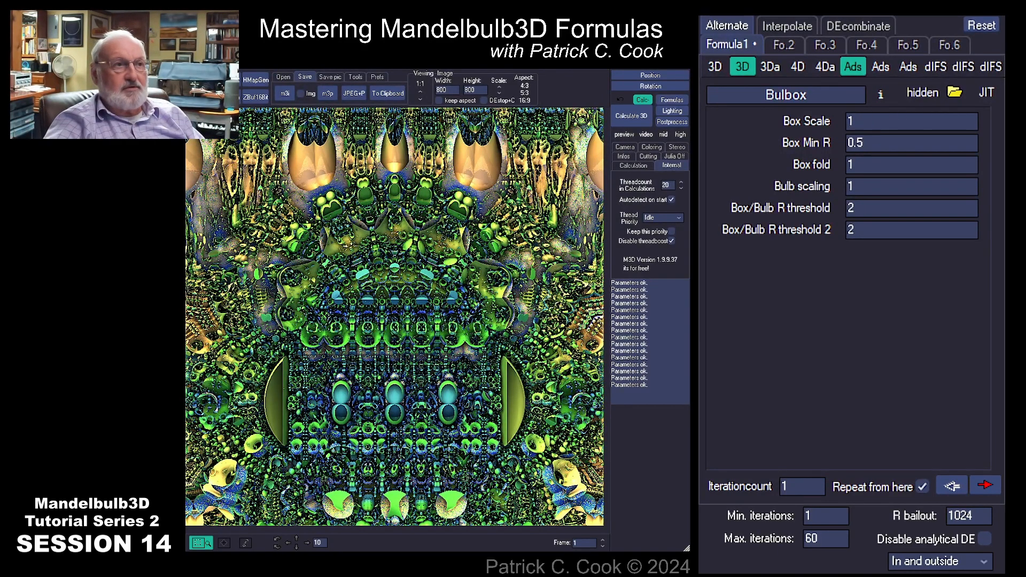
{"action": "left_click", "coordinate": [631, 116]}
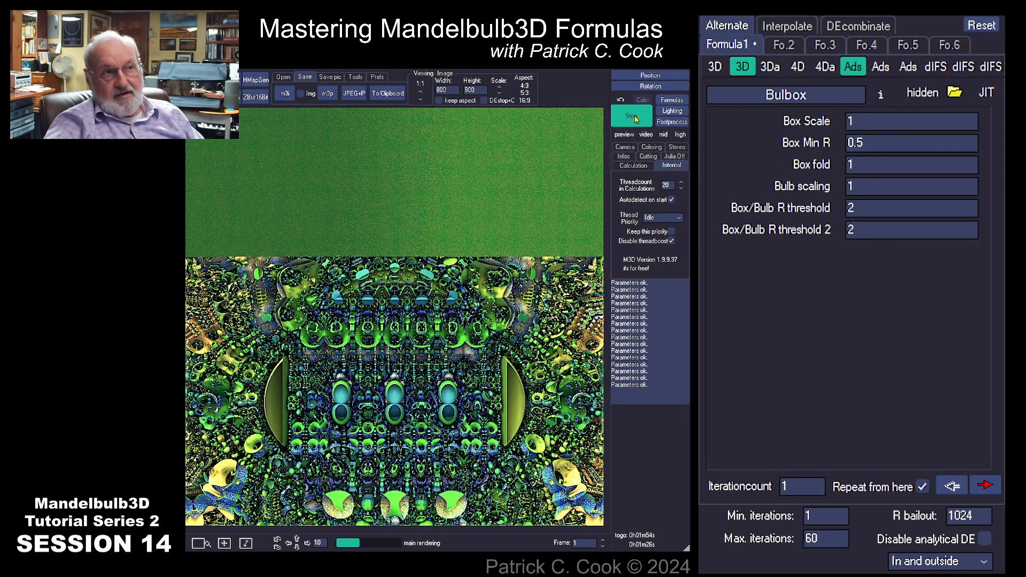
{"action": "left_click", "coordinate": [632, 117]}
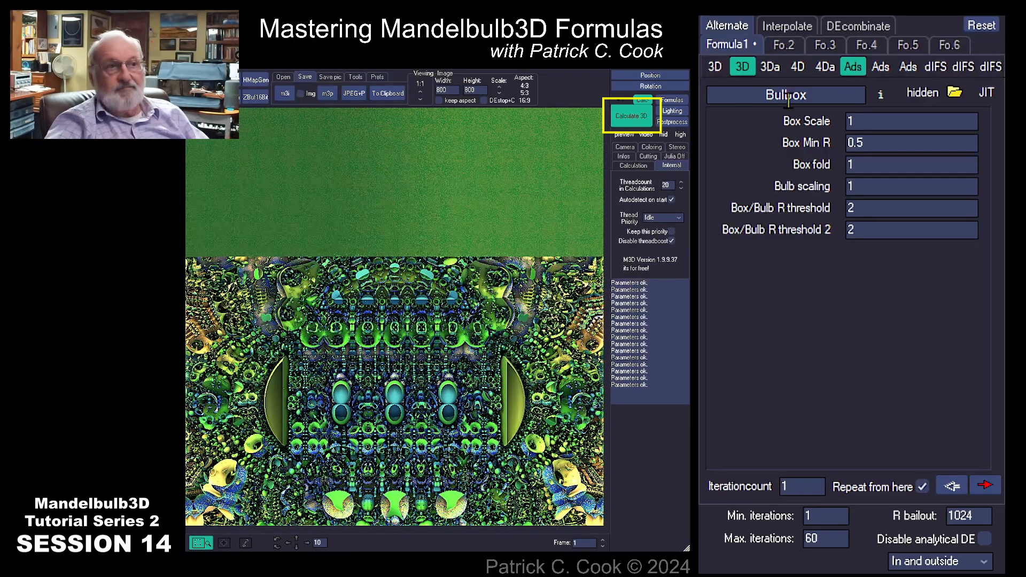
Step: Set the Bulbox Box Scale back to 2 and start calculating the 3D render
{"action": "double_click", "coordinate": [850, 122]}
{"action": "type", "text": "2"}
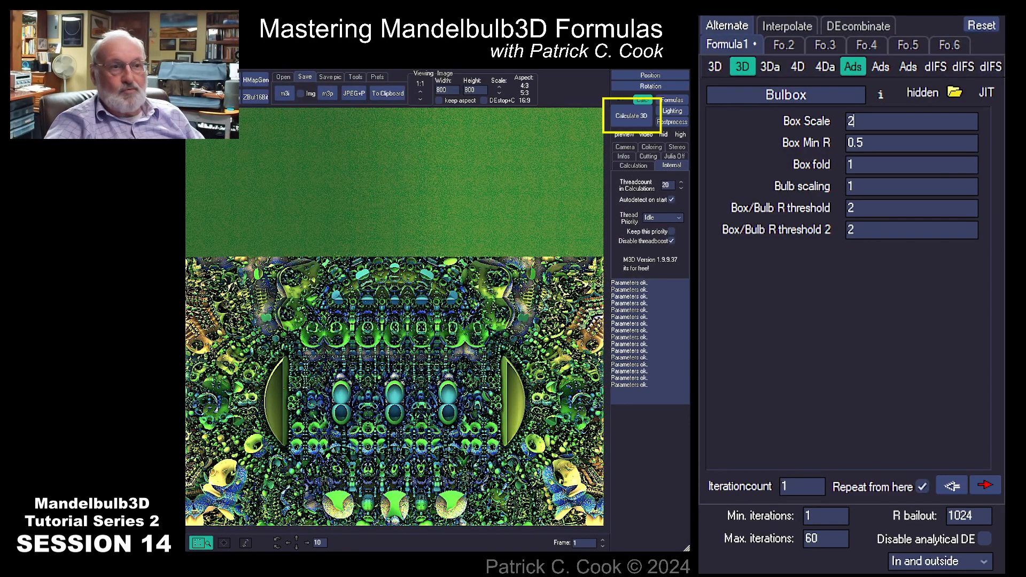
{"action": "left_click", "coordinate": [632, 116]}
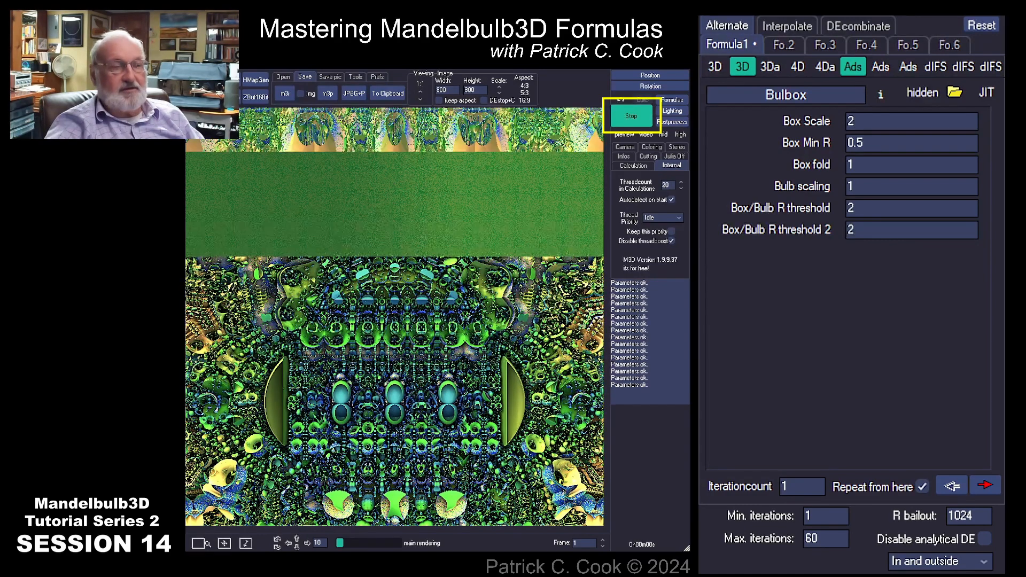